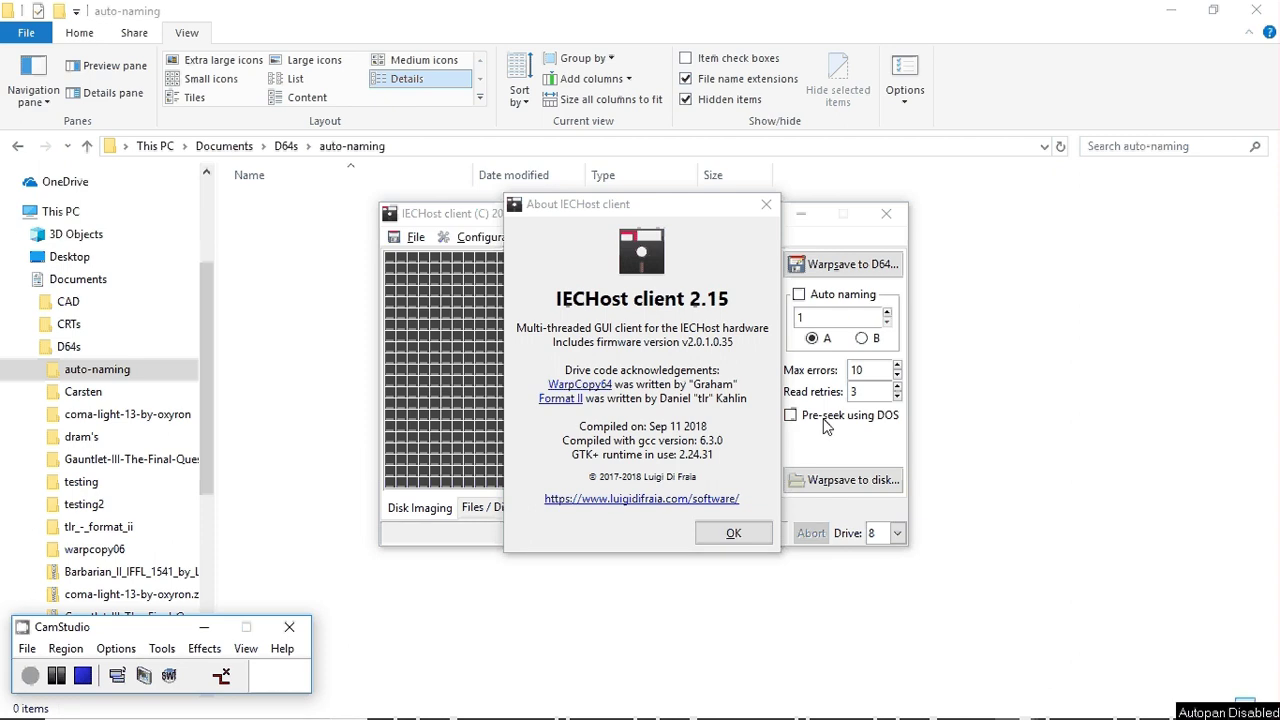
# Dismiss the About IECHost client dialog and enable Auto naming for dumped D64 files
pyautogui.click(751, 540)
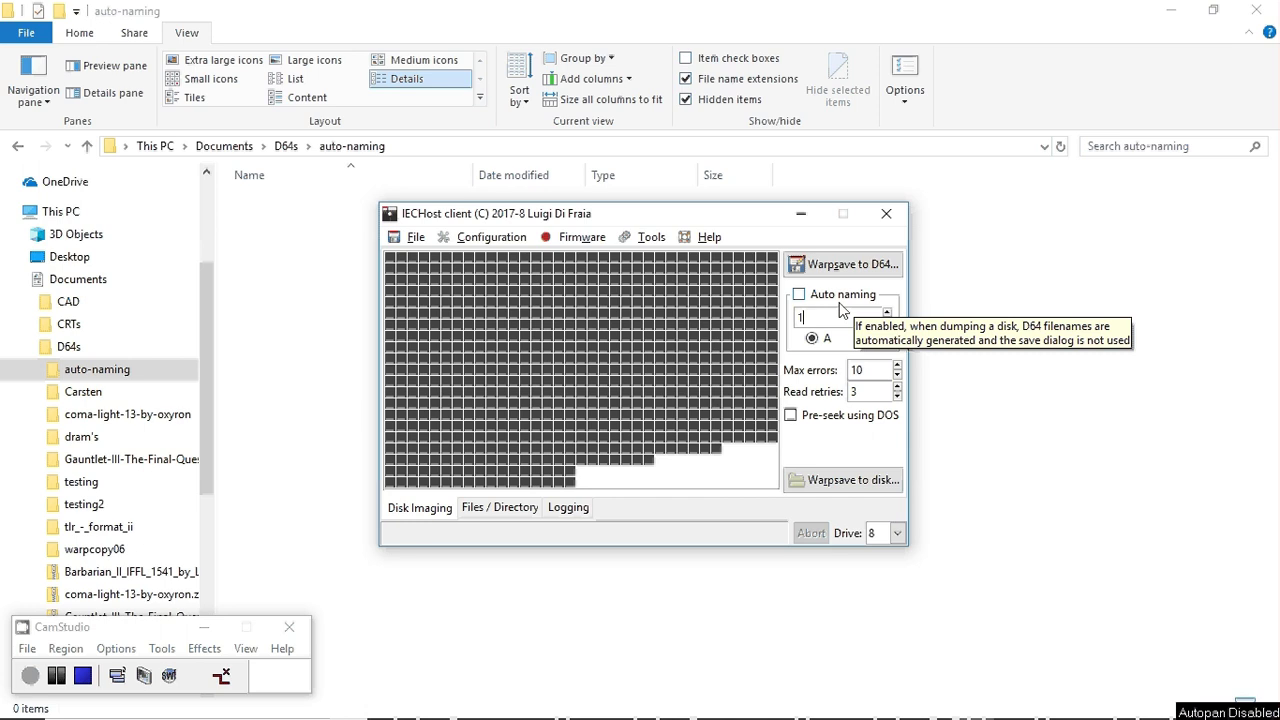
pyautogui.click(843, 298)
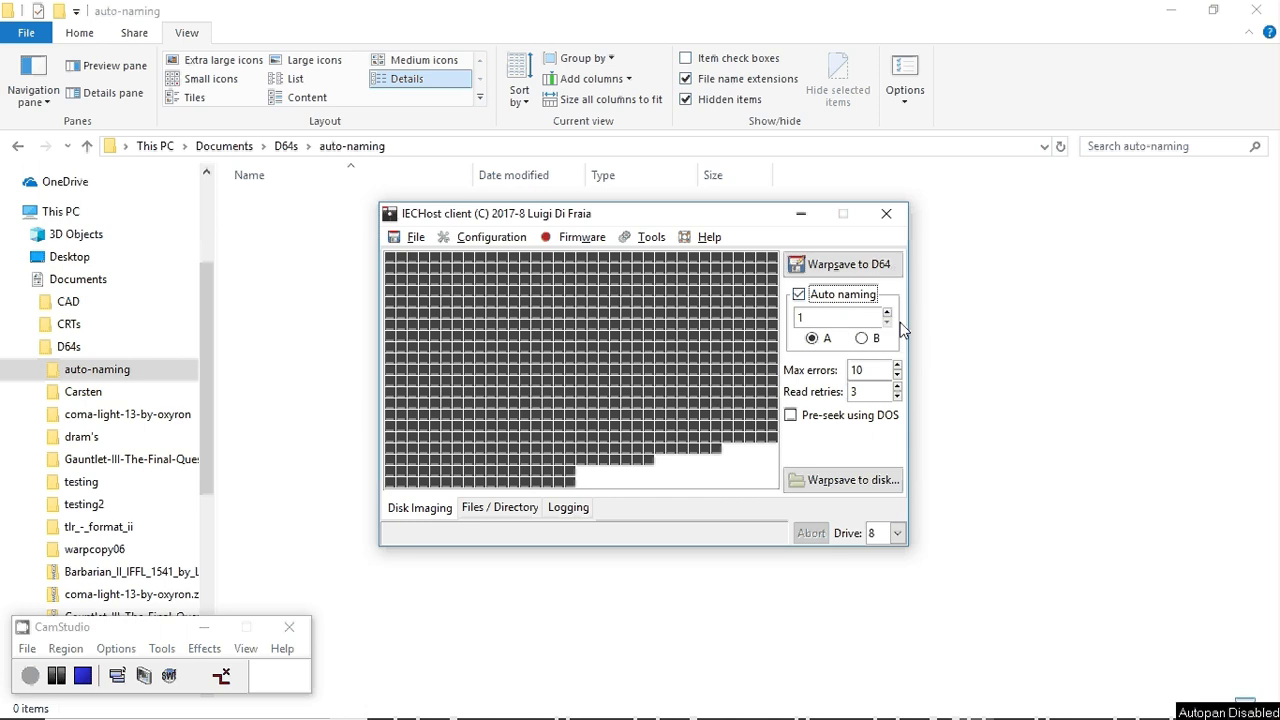
# Keep Auto naming enabled with the filename prefix set back to 1, Side A
pyautogui.click(815, 319)
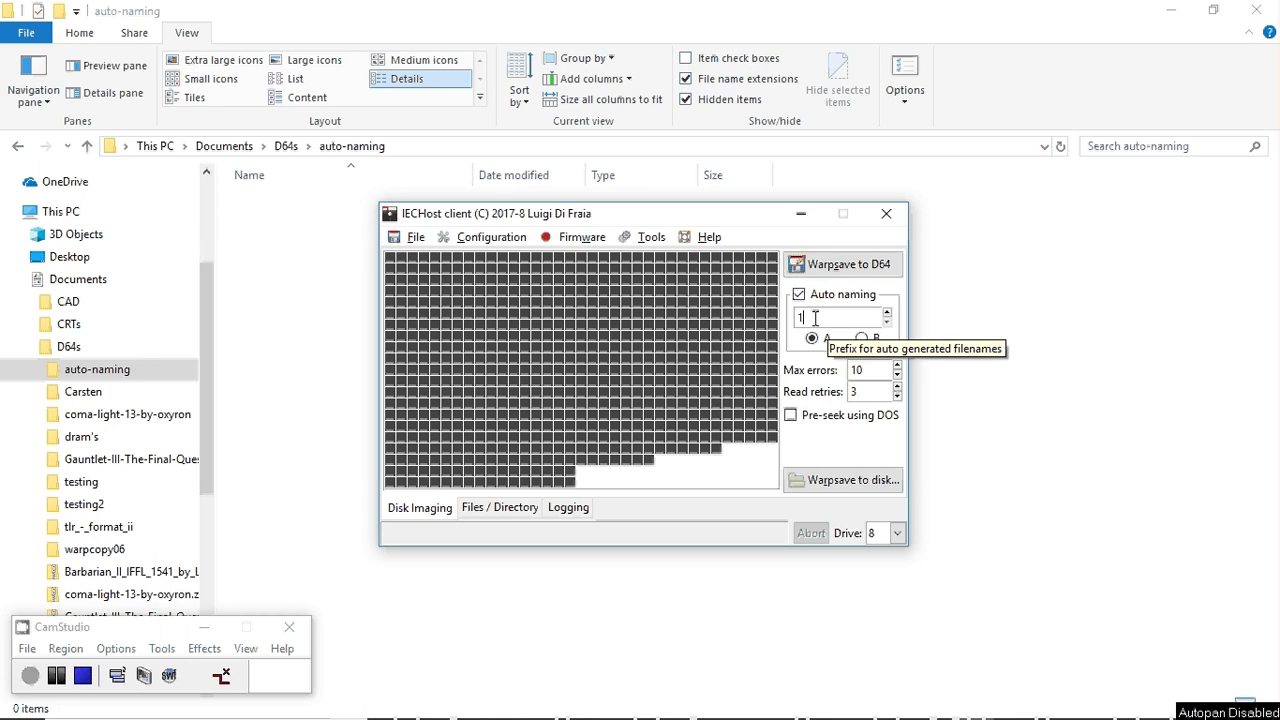
pyautogui.write('09')
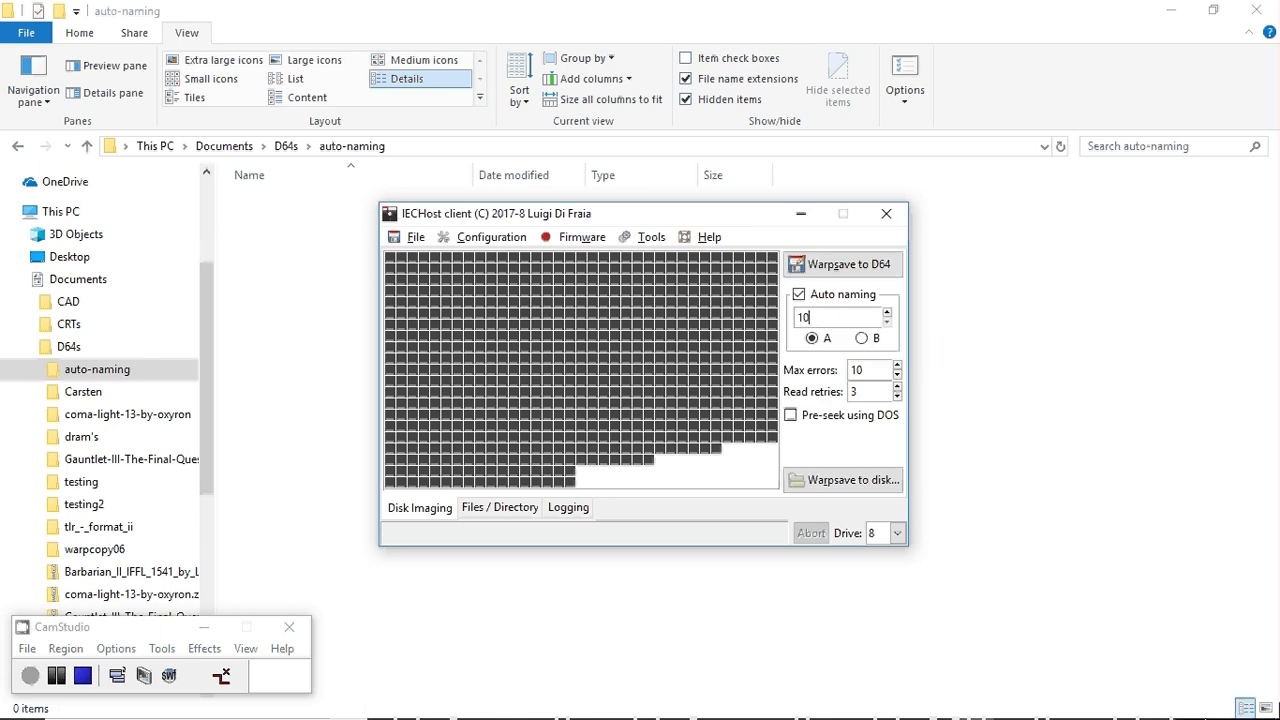
pyautogui.press('BackSpace')
pyautogui.press('BackSpace')
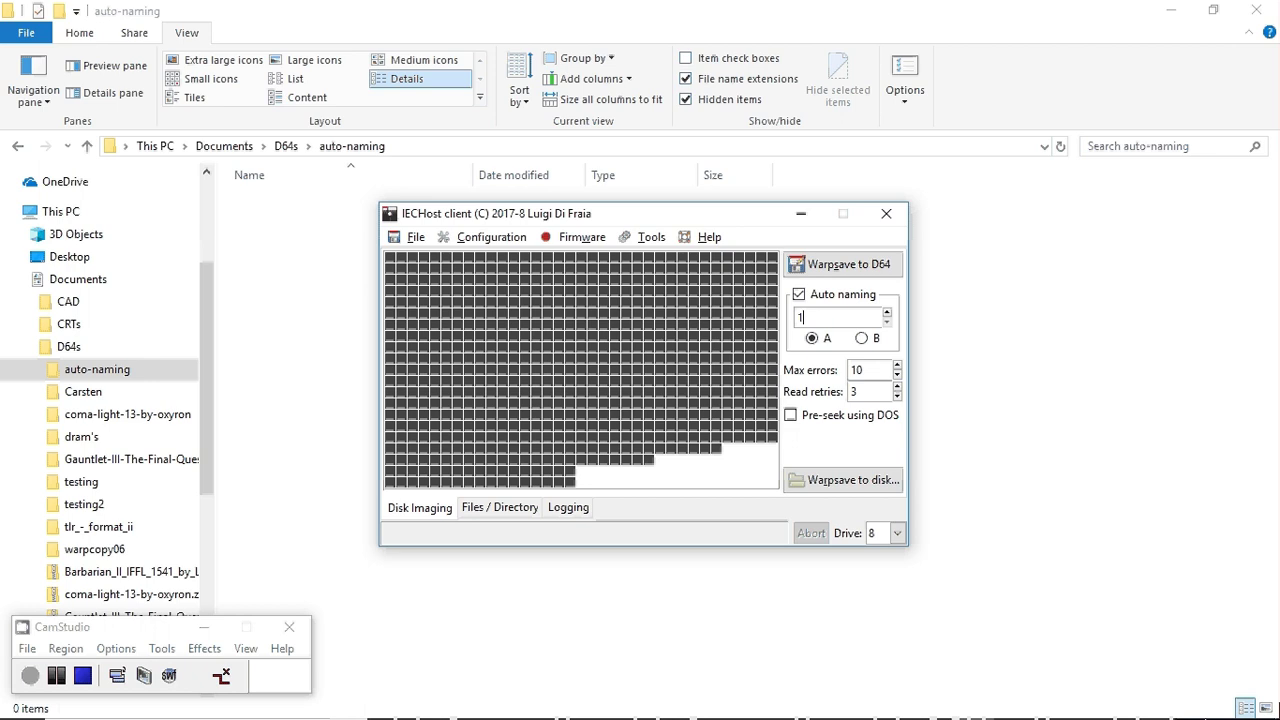
pyautogui.click(814, 299)
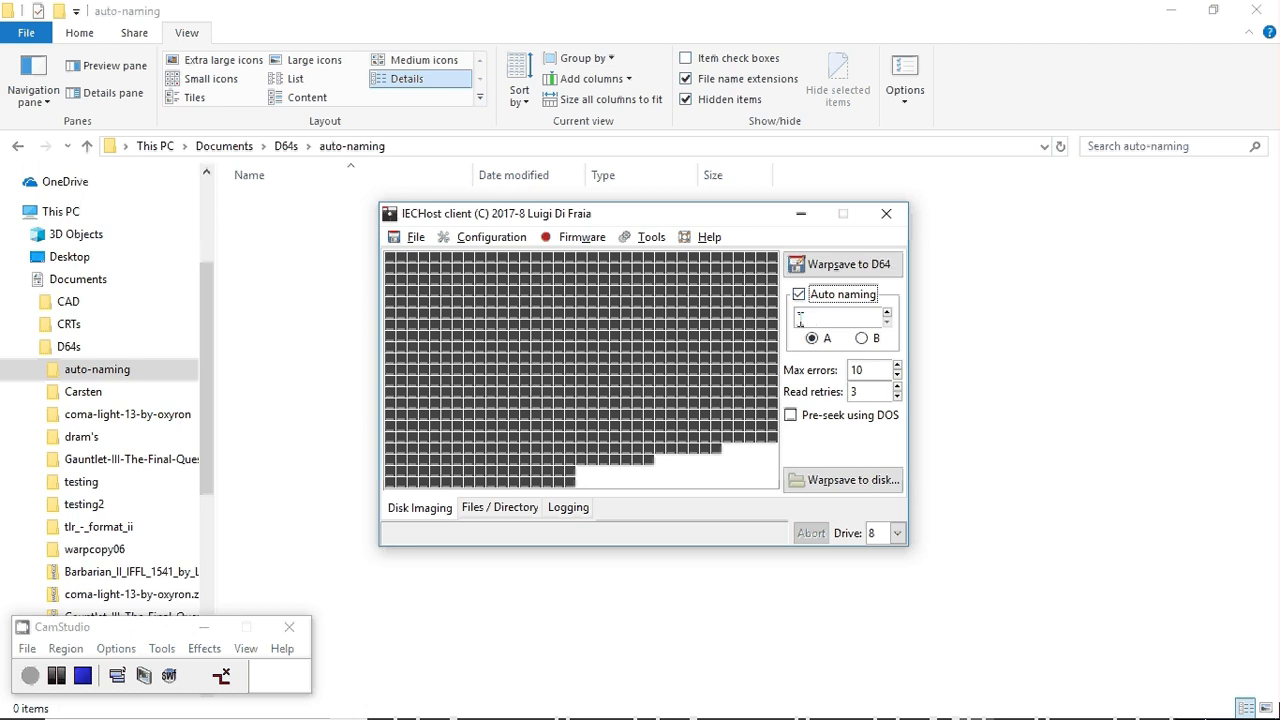
pyautogui.click(800, 318)
pyautogui.write('1')
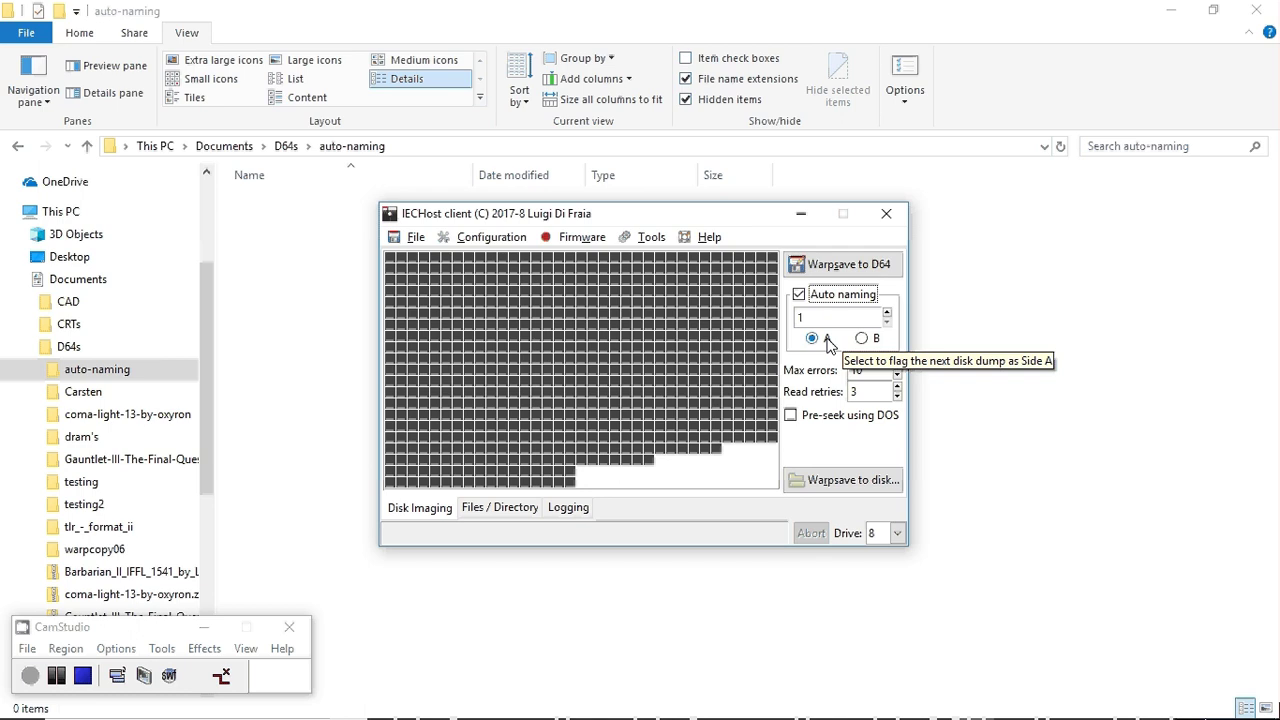
# Warpsave disk 1 side A from drive 8 as 0001A_2001 UTILITIES.D64 with its log
pyautogui.click(827, 266)
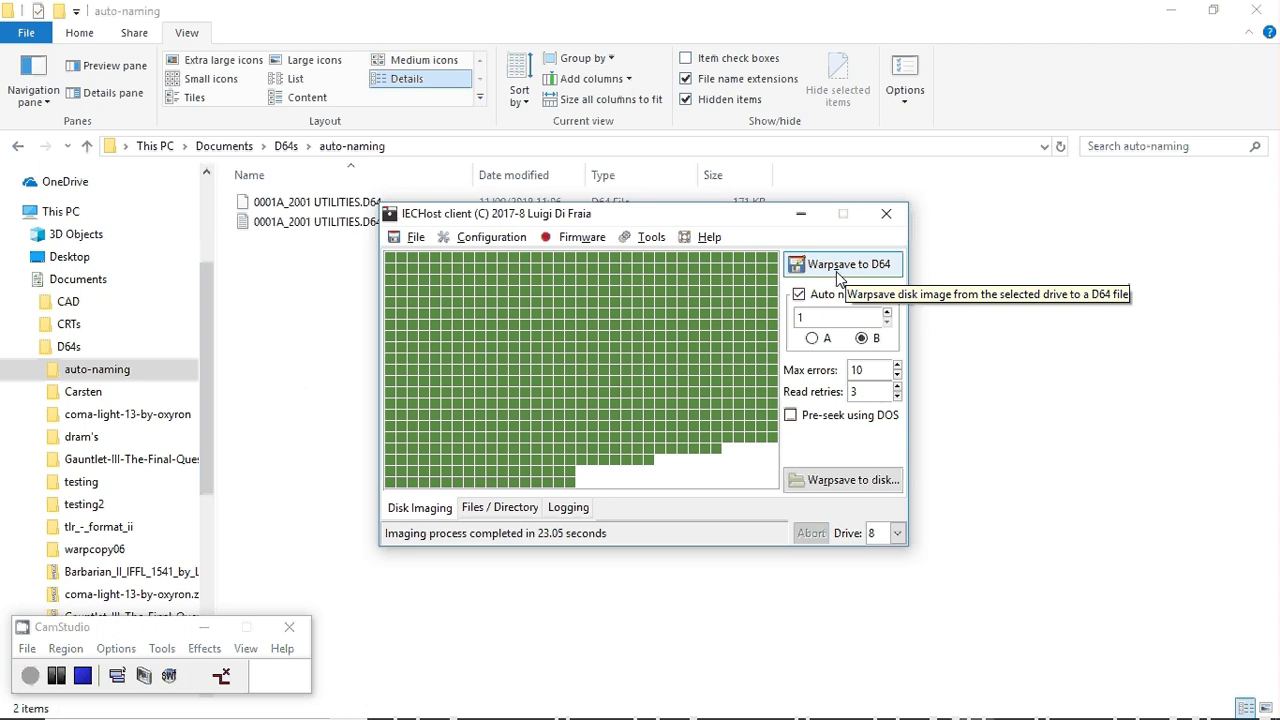
# Warpsave disk 1 side B as 0001B_NO NAME.D64 with its log
pyautogui.click(838, 270)
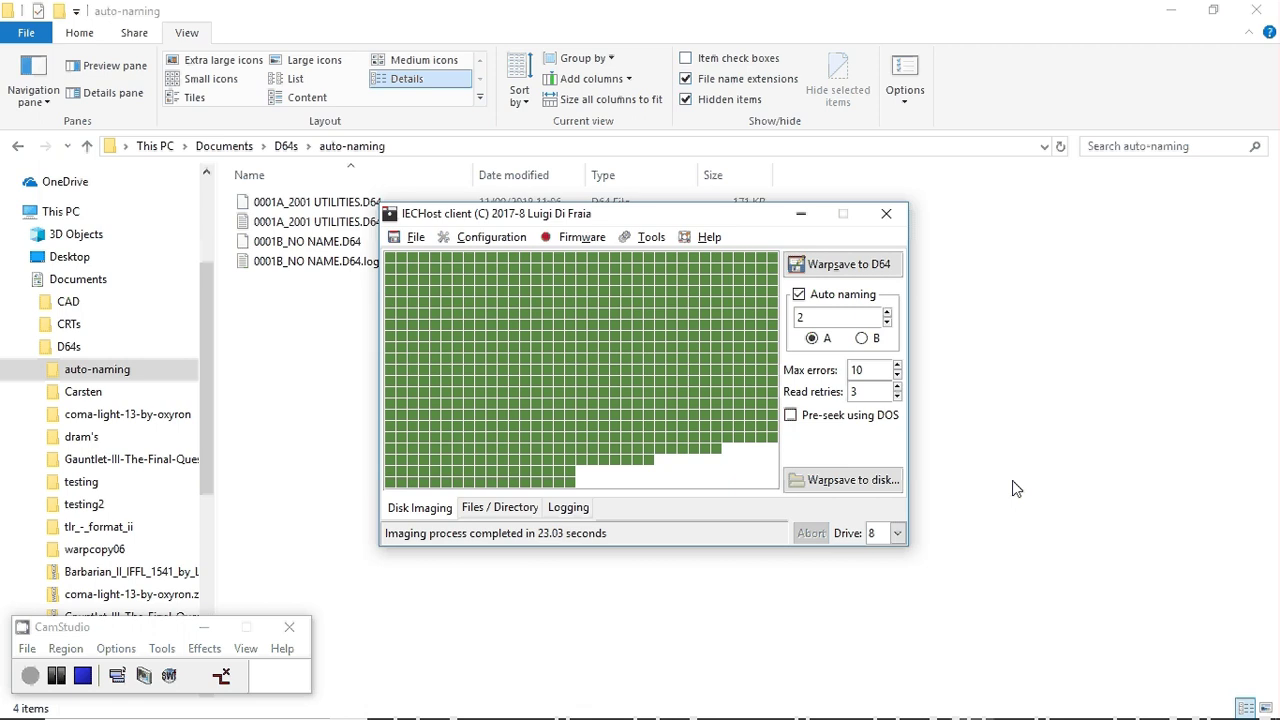
# Warpsave disk 2 side A as 0002A_MR FOX TRACER 2.D64 with its log, despite read errors
pyautogui.click(838, 268)
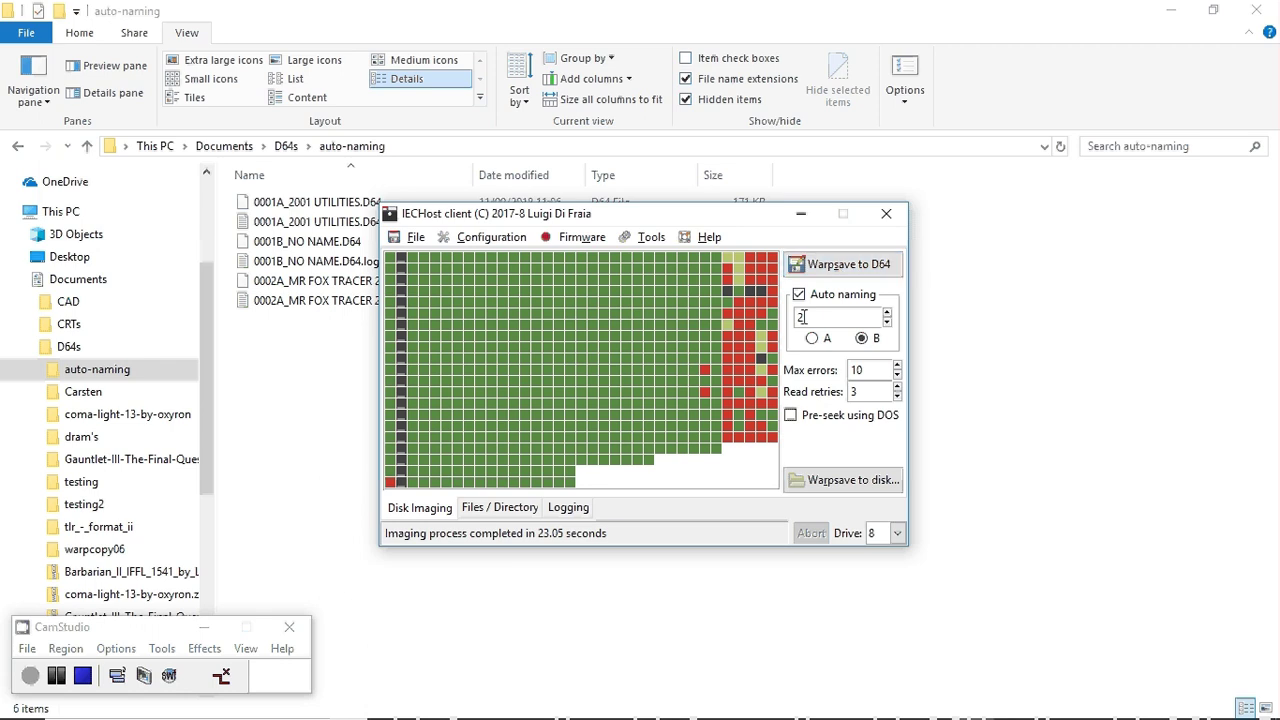
# Warpsave disk 2 side B as 0002B_MR FOX TRACER 3.D64 with its log
pyautogui.click(838, 266)
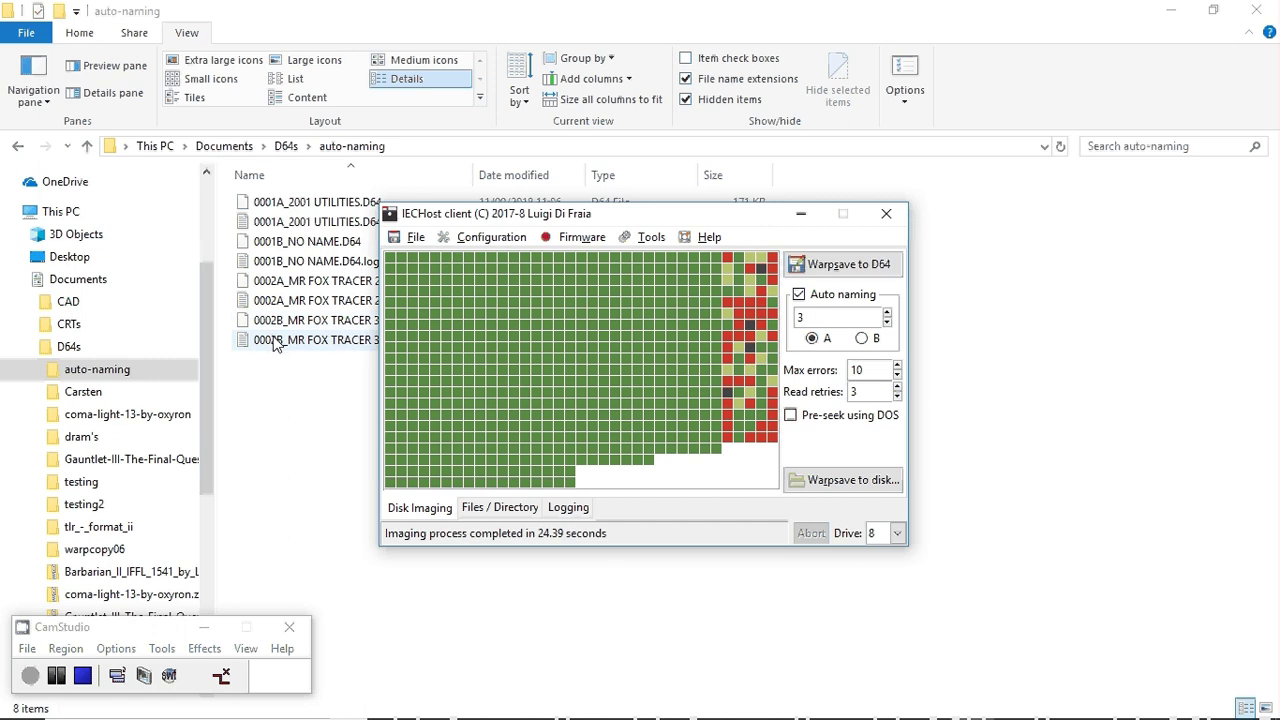
# View 0001A_2001 UTILITIES.D64.log in Notepad++, then return to the auto-naming folder
pyautogui.rightClick(310, 228)
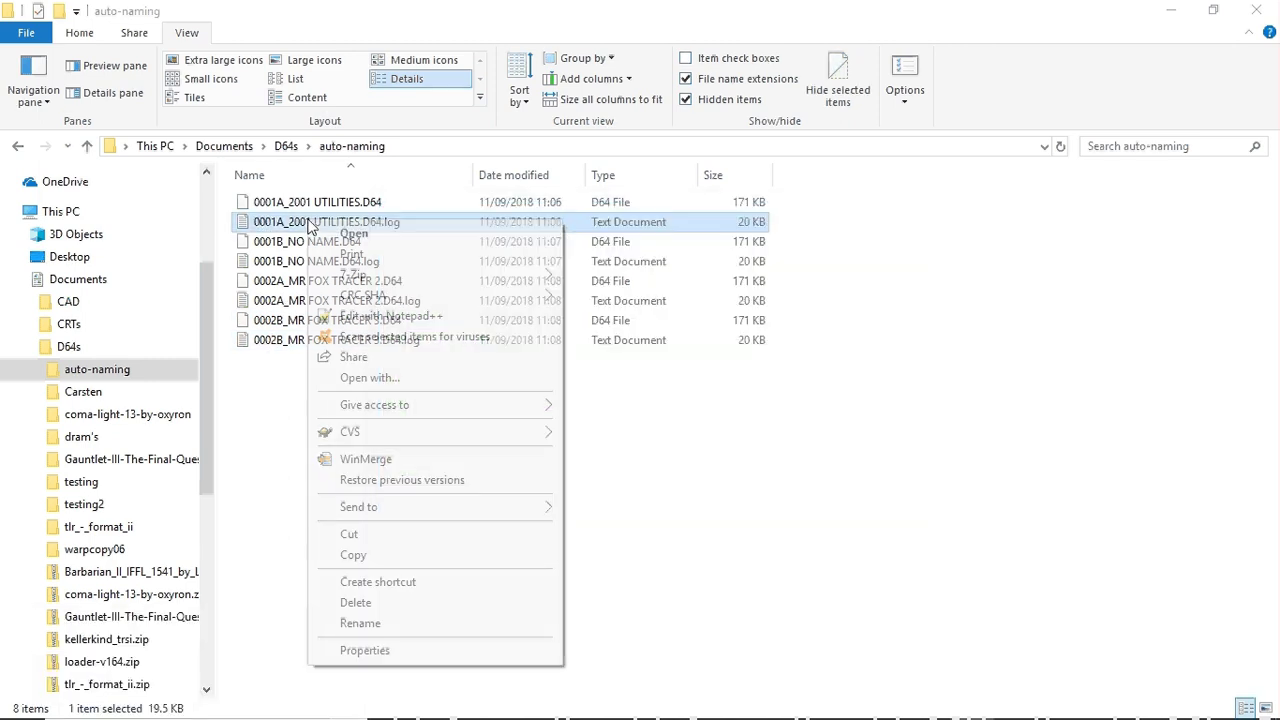
pyautogui.click(360, 317)
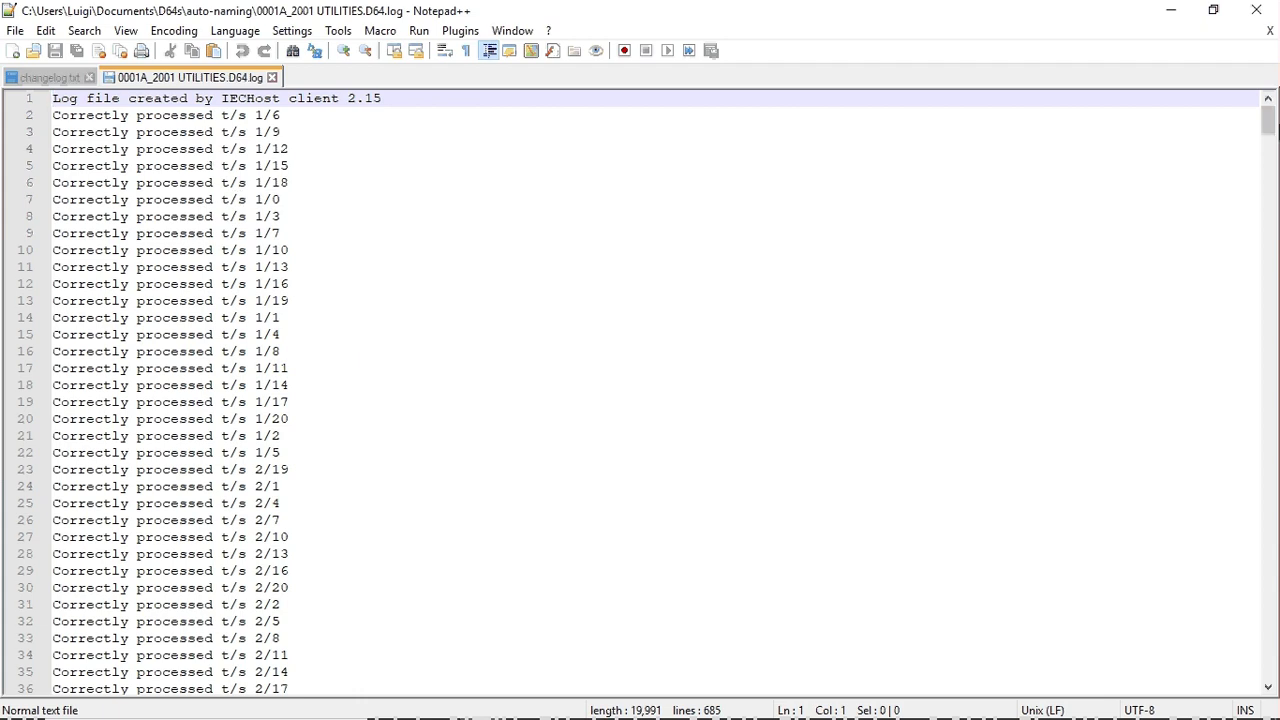
pyautogui.moveTo(1268, 140); pyautogui.dragTo(1250, 112)
pyautogui.hotkey('alt', 'Tab')
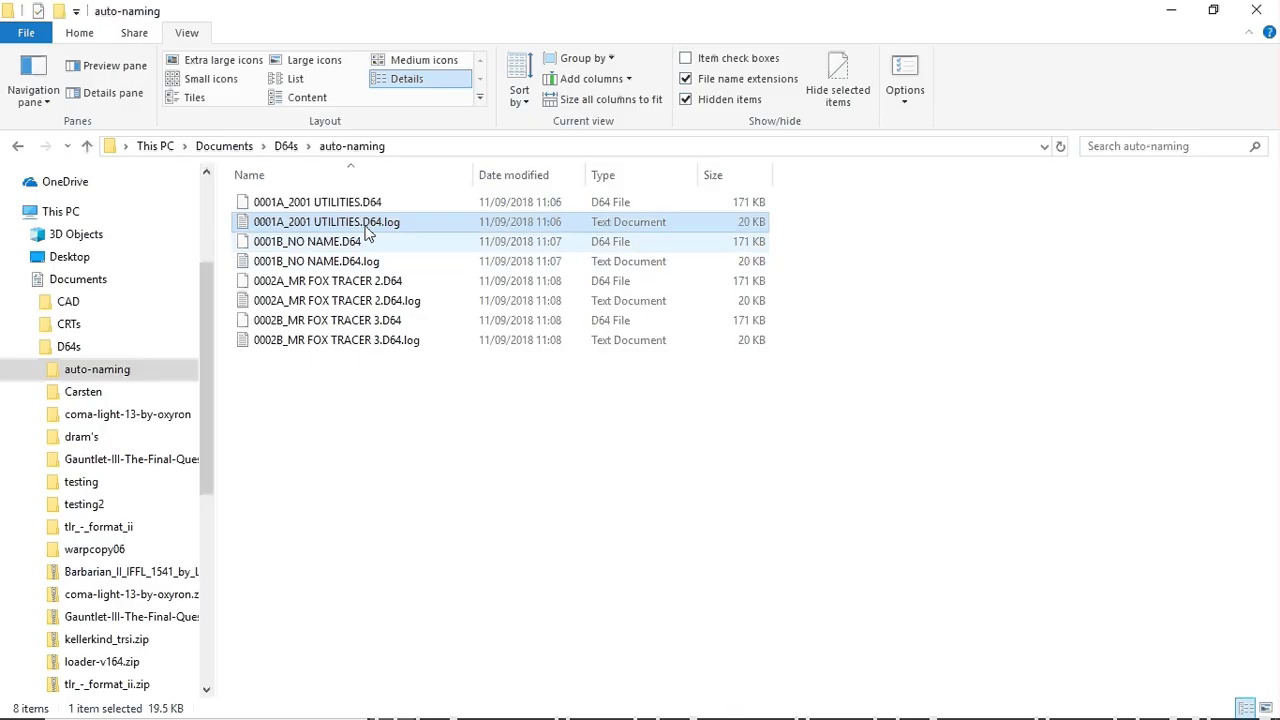
# Open 0002A_MR FOX TRACER 2.D64.log with Notepad++ from the auto-naming folder
pyautogui.click(357, 306)
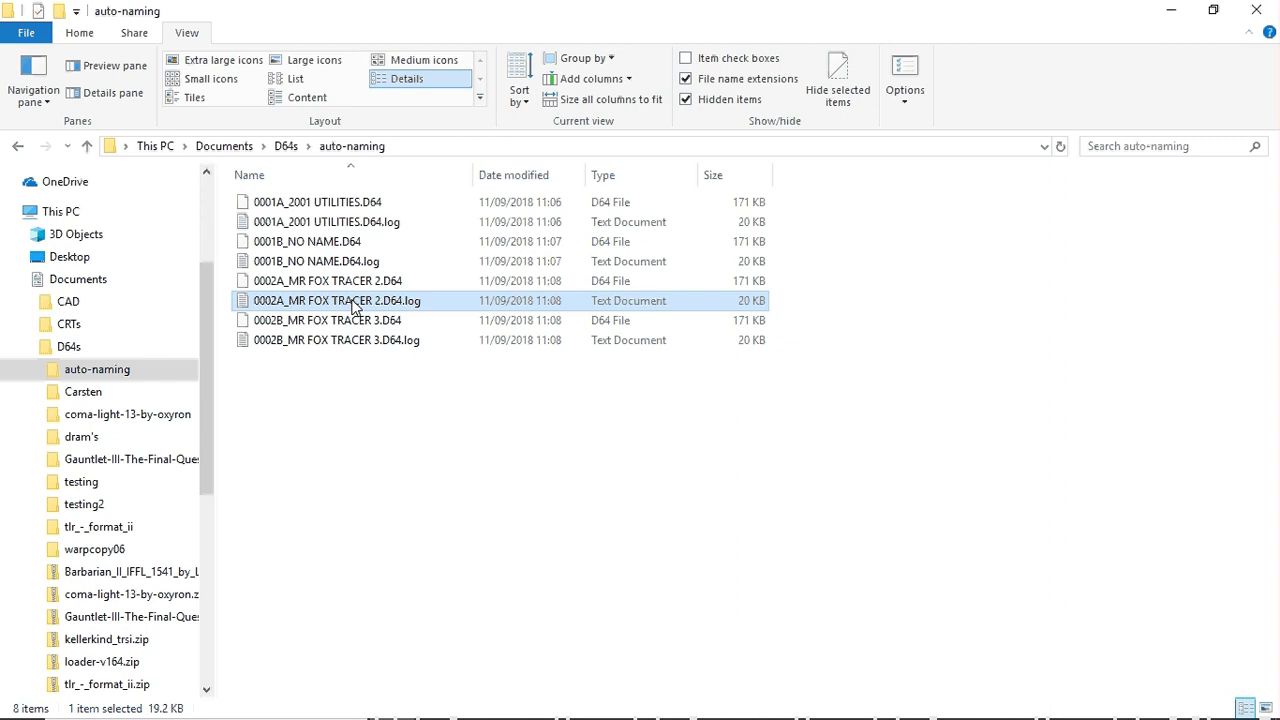
pyautogui.rightClick(354, 306)
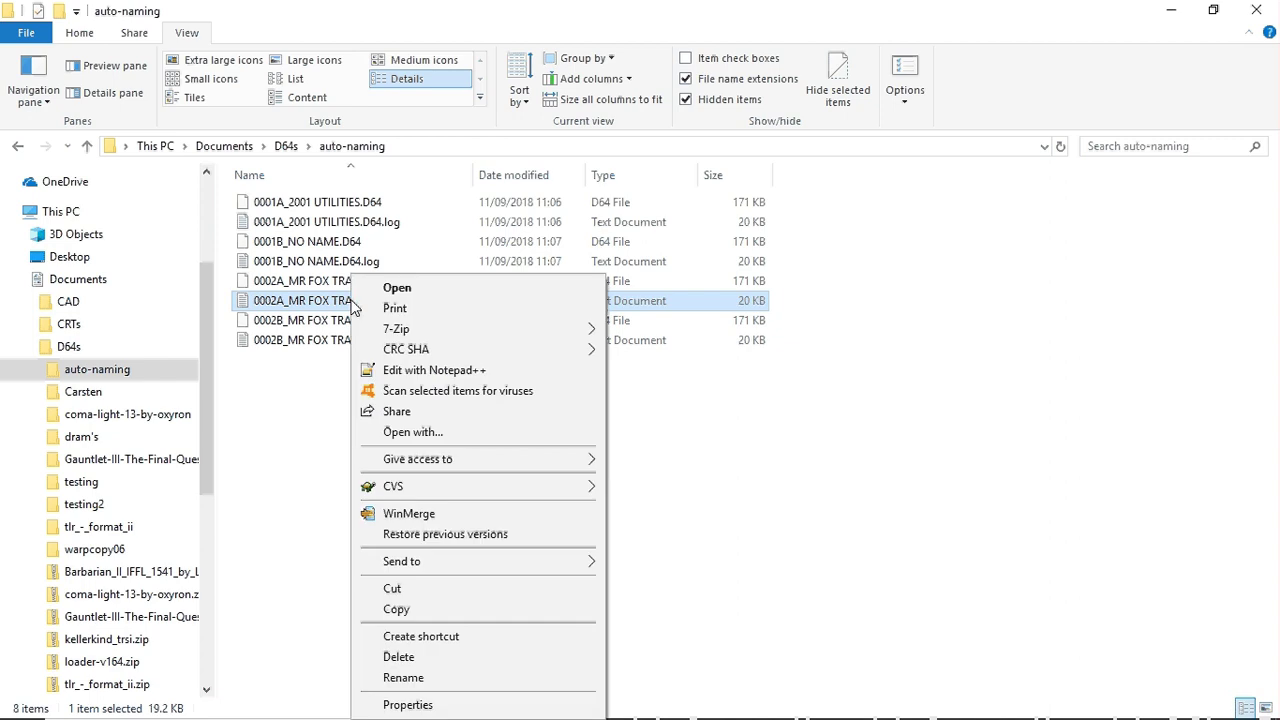
pyautogui.click(421, 372)
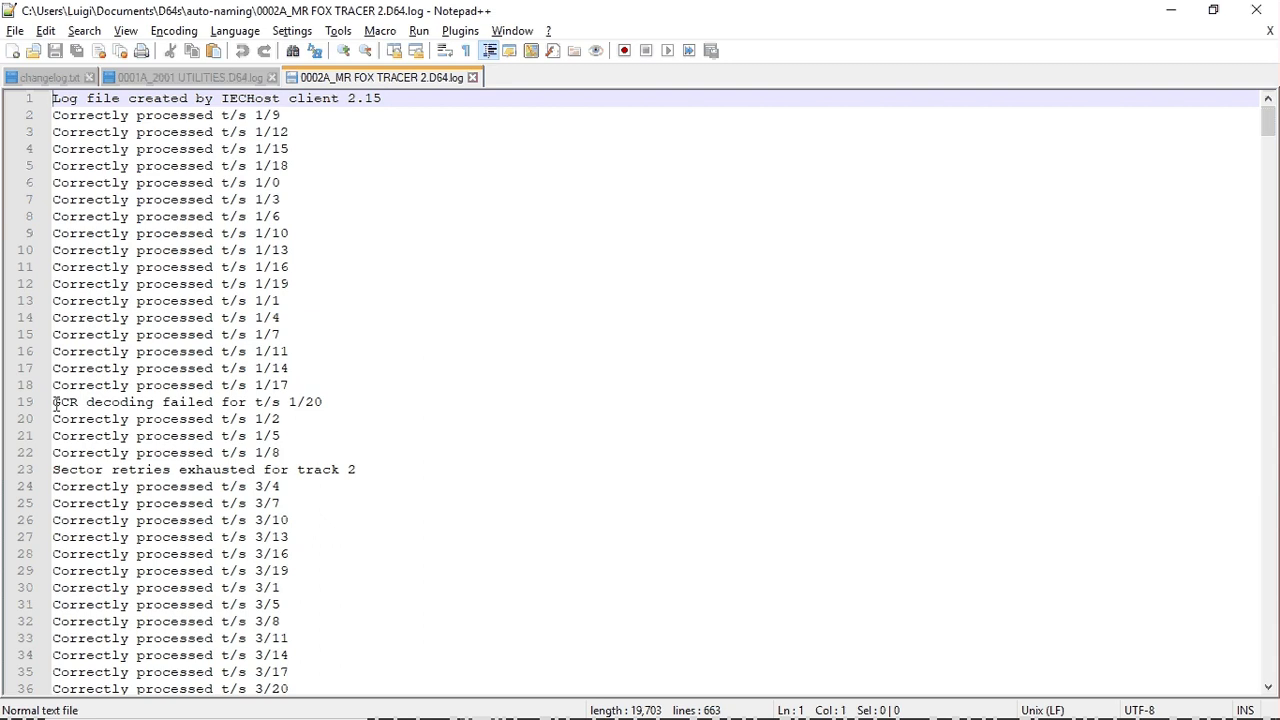
# Highlight the GCR decoding failure on line 19 and scroll down through the 0002A log
pyautogui.moveTo(55, 403); pyautogui.dragTo(323, 410)
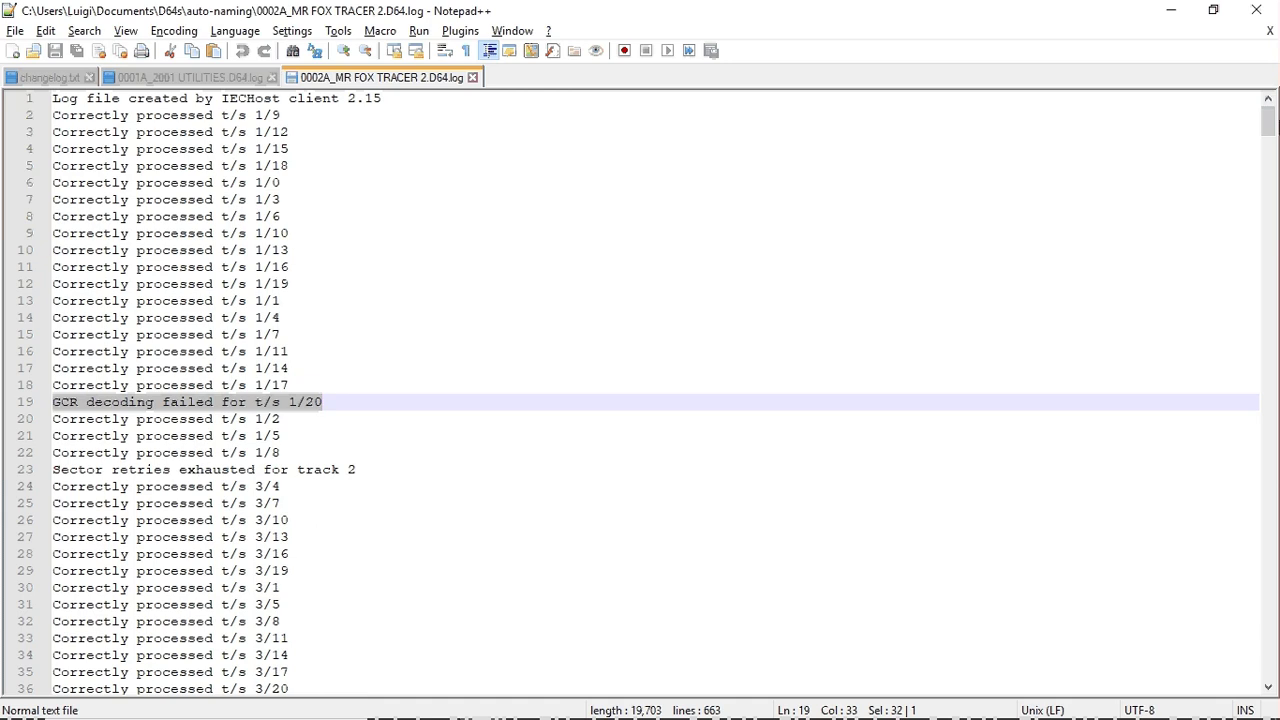
pyautogui.scroll(-1, 1270, 122)
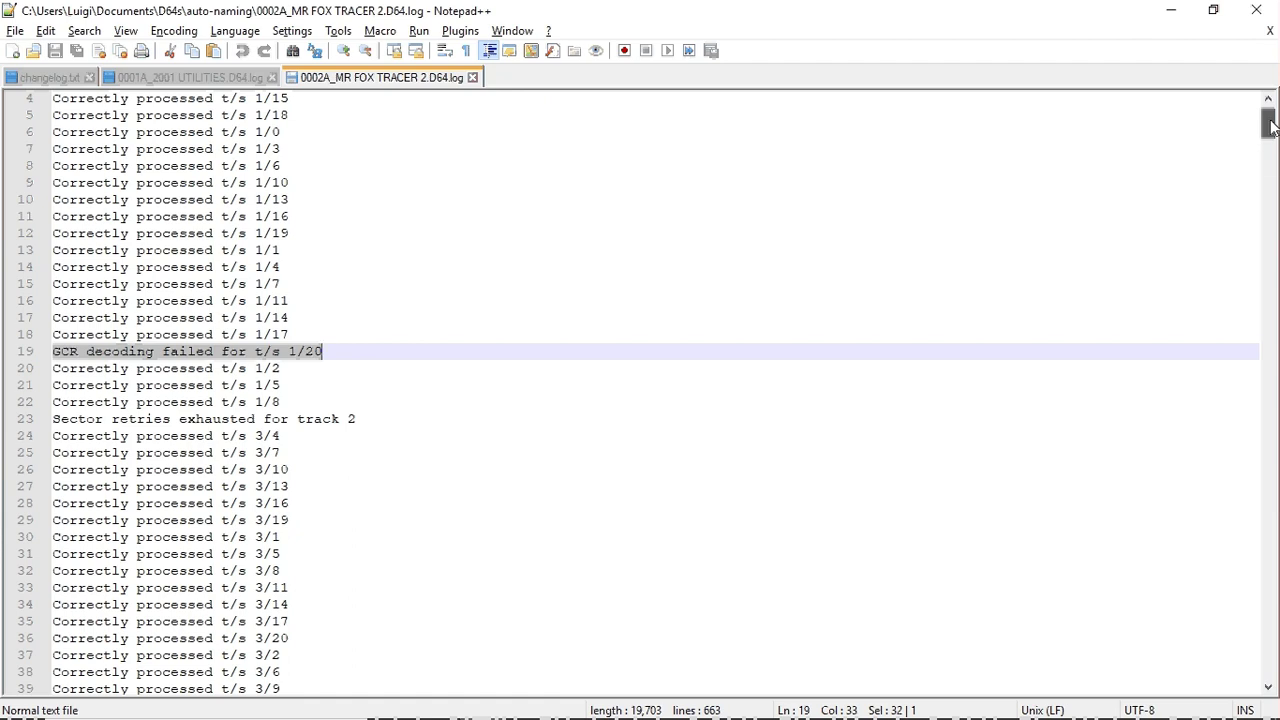
pyautogui.moveTo(1270, 122); pyautogui.dragTo(1270, 586)
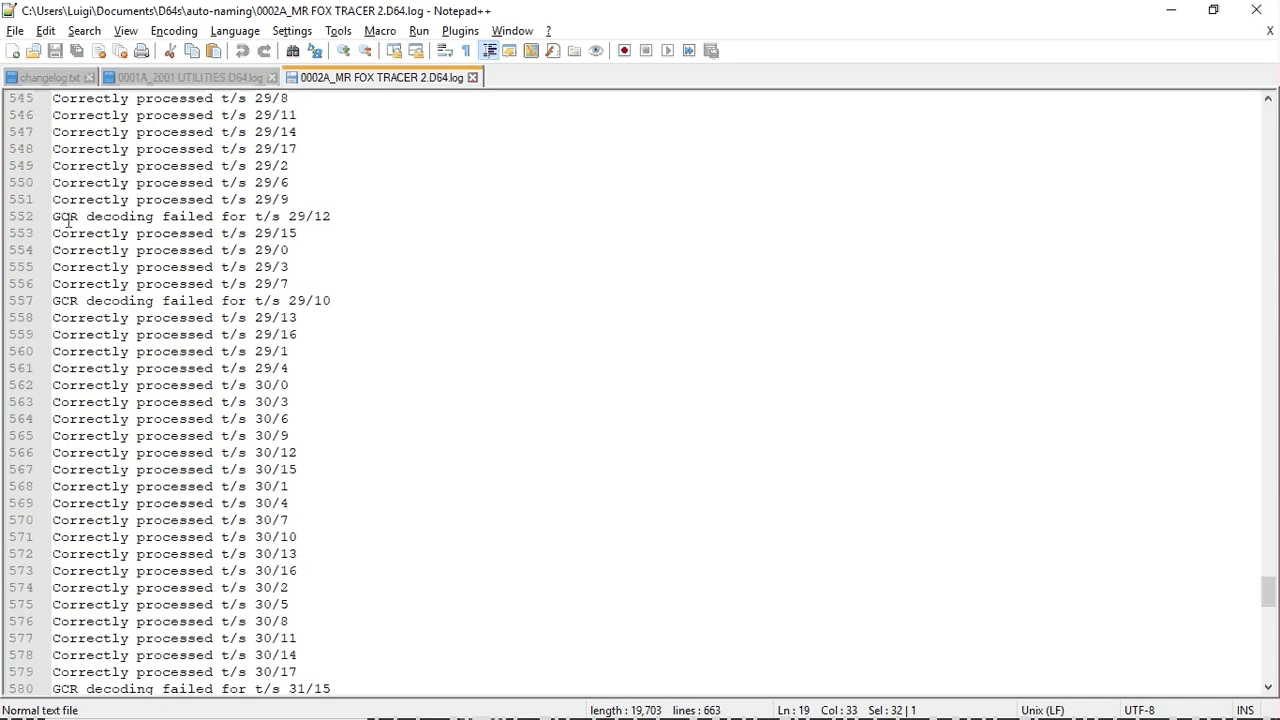
pyautogui.scroll(-7, 449, 272)
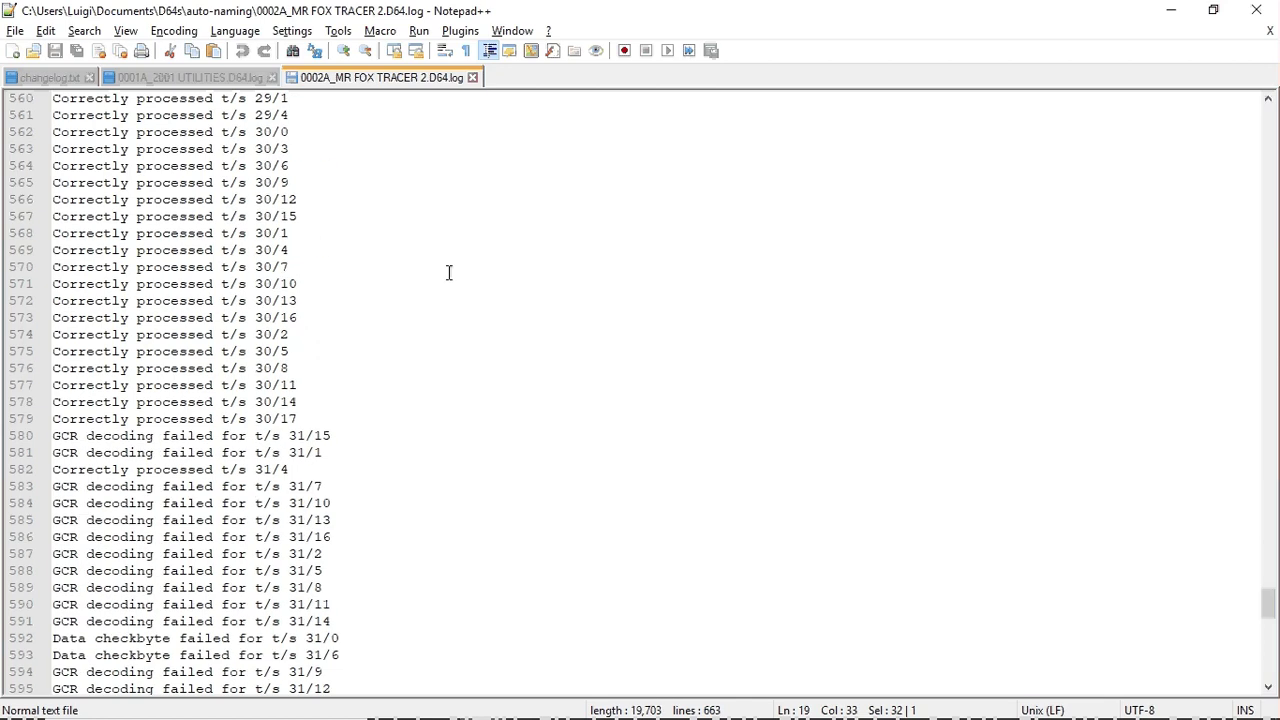
pyautogui.scroll(-5, 449, 272)
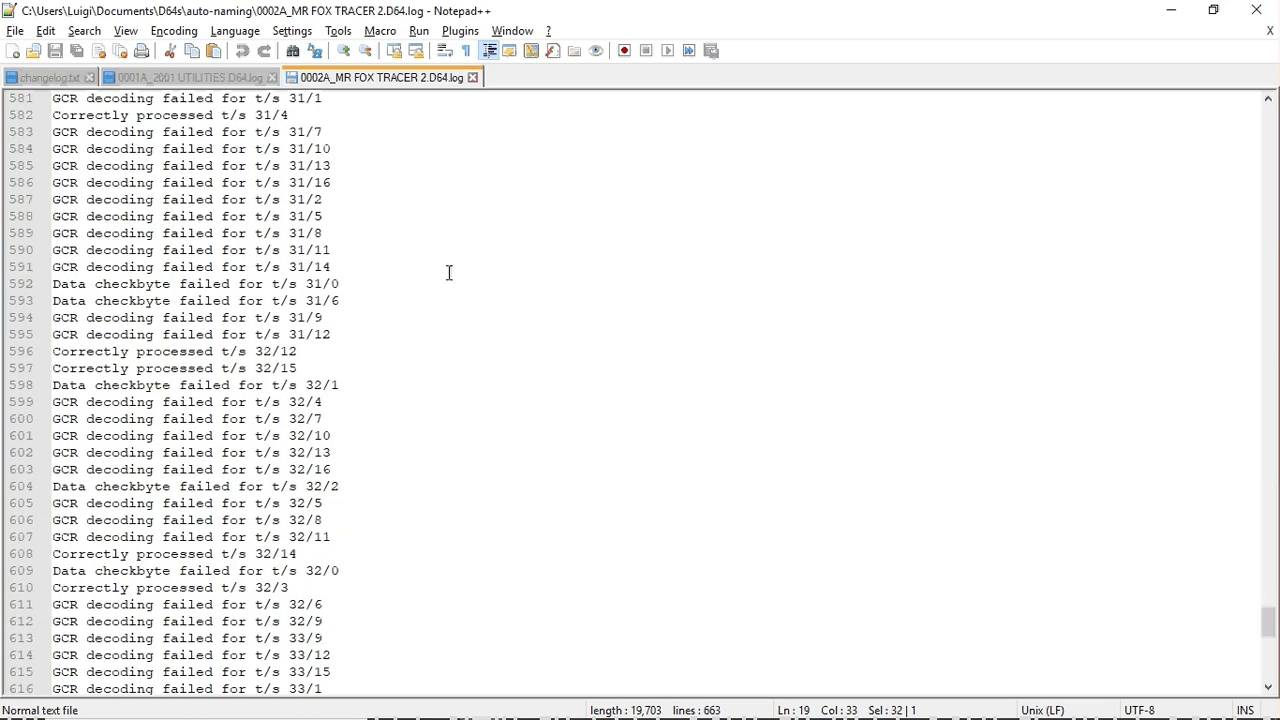
# Highlight line 598, go to the final 'Too many errors (71)' line, then return to IECHost client
pyautogui.click(89, 386)
pyautogui.moveTo(89, 386); pyautogui.dragTo(231, 386)
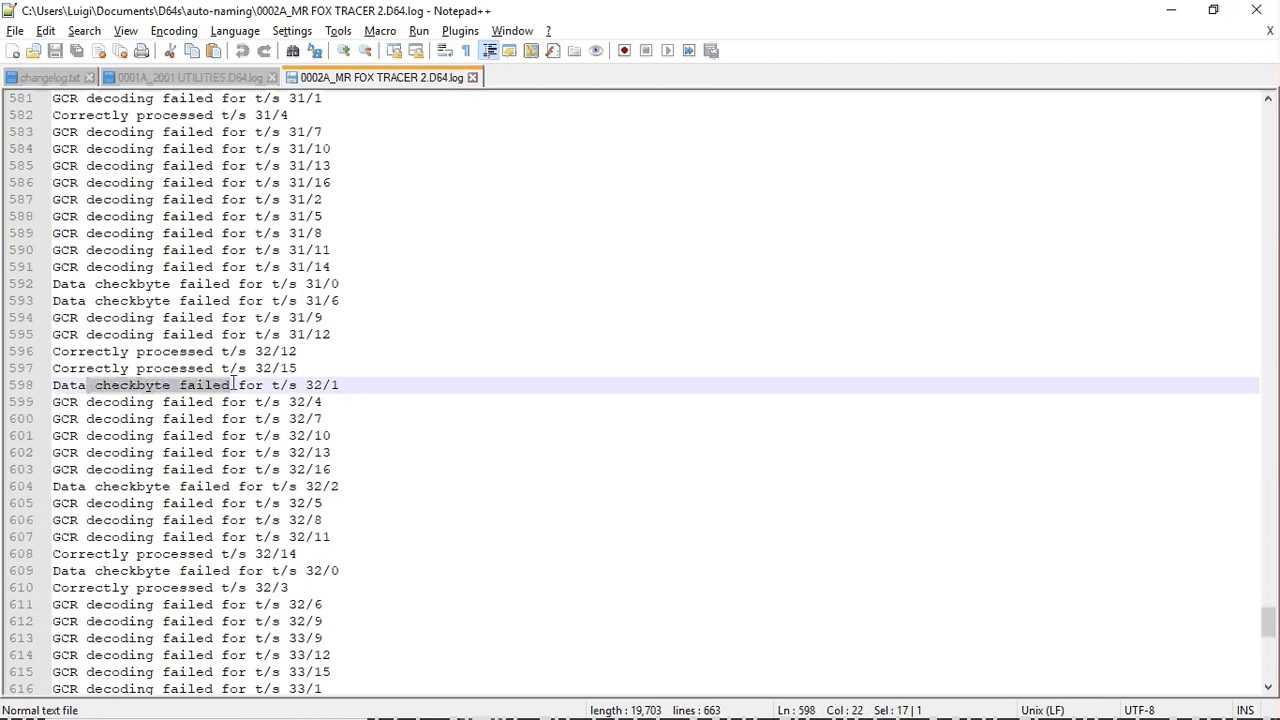
pyautogui.scroll(-3, 428, 389)
pyautogui.scroll(-5, 428, 389)
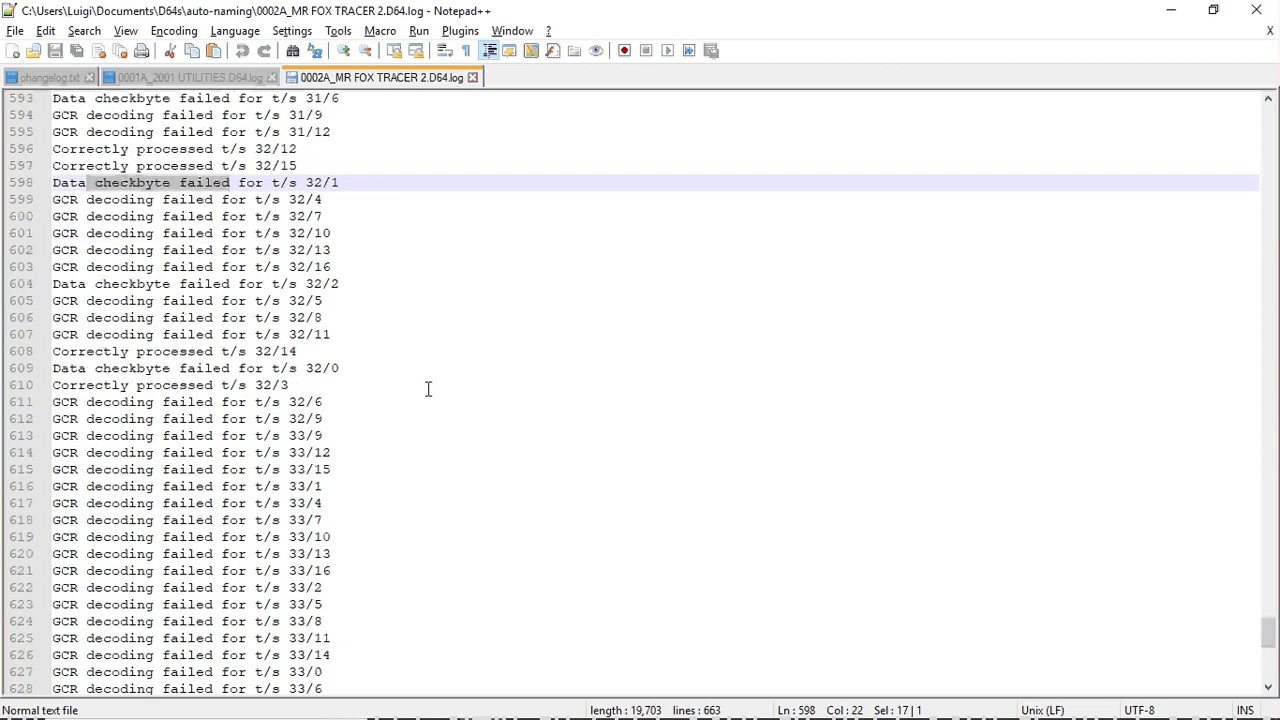
pyautogui.scroll(-8, 428, 389)
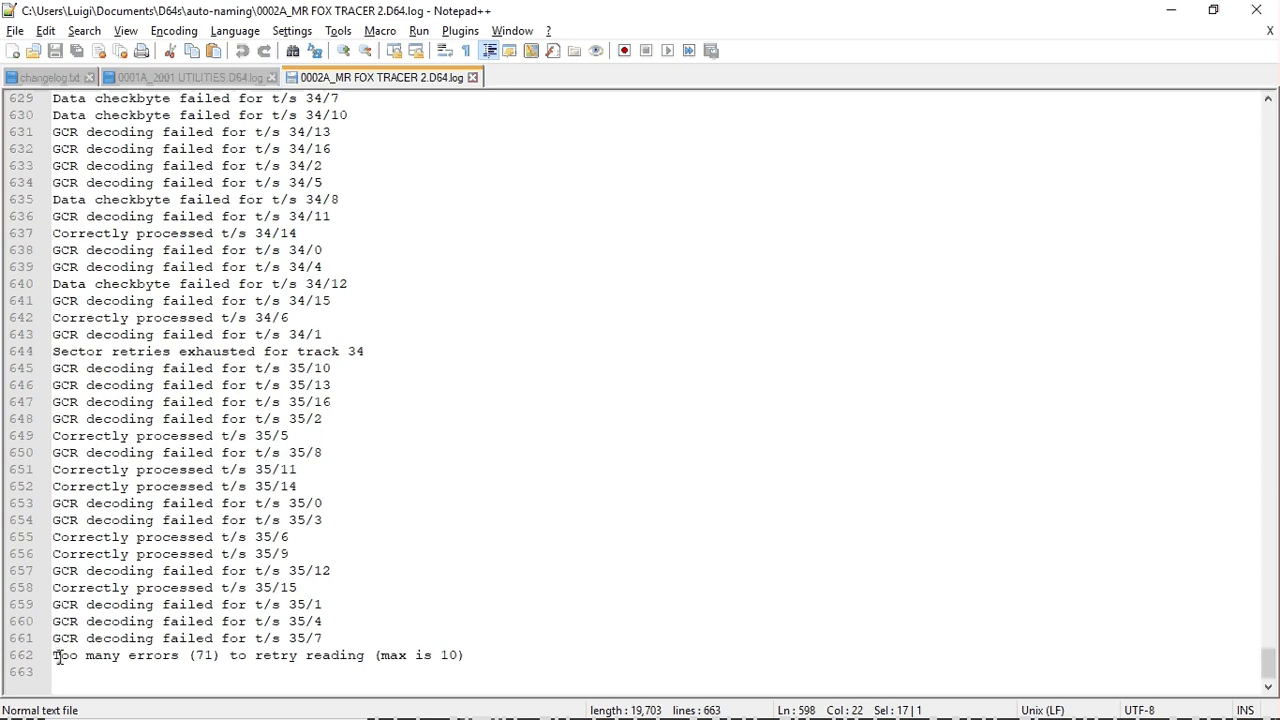
pyautogui.click(473, 655)
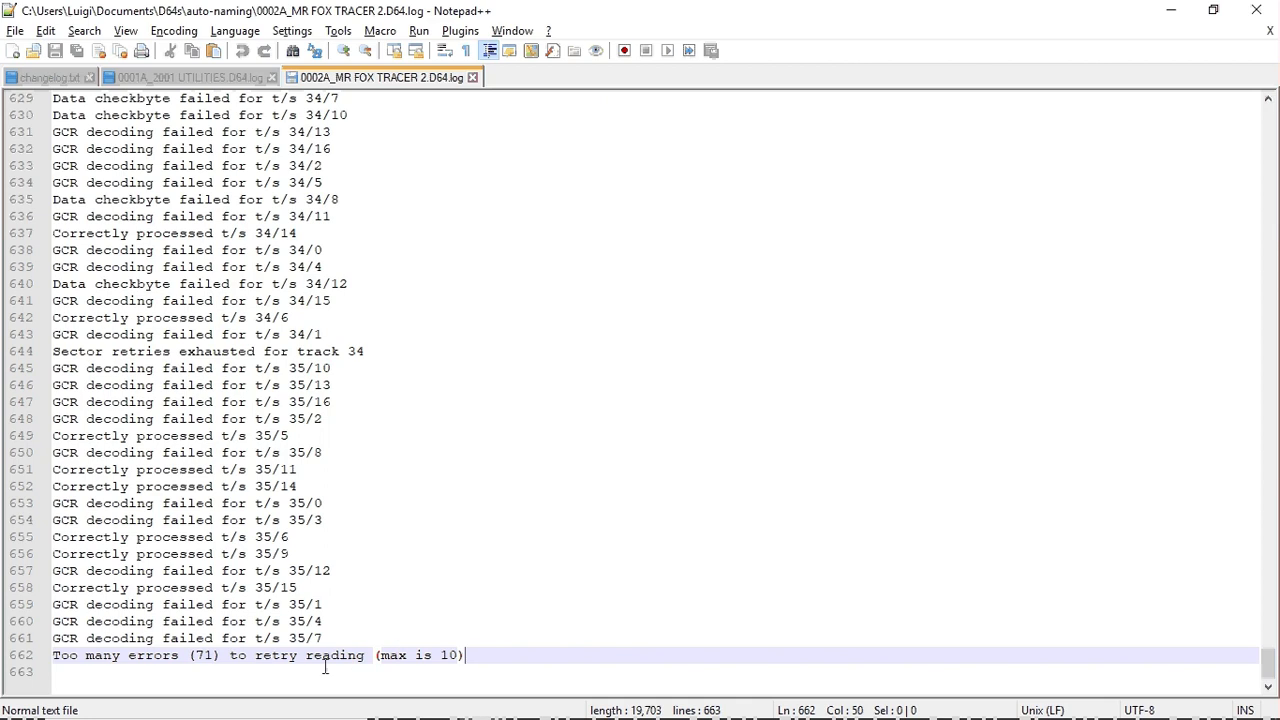
pyautogui.hotkey('alt', 'Tab')
pyautogui.hotkey('alt', 'Tab')
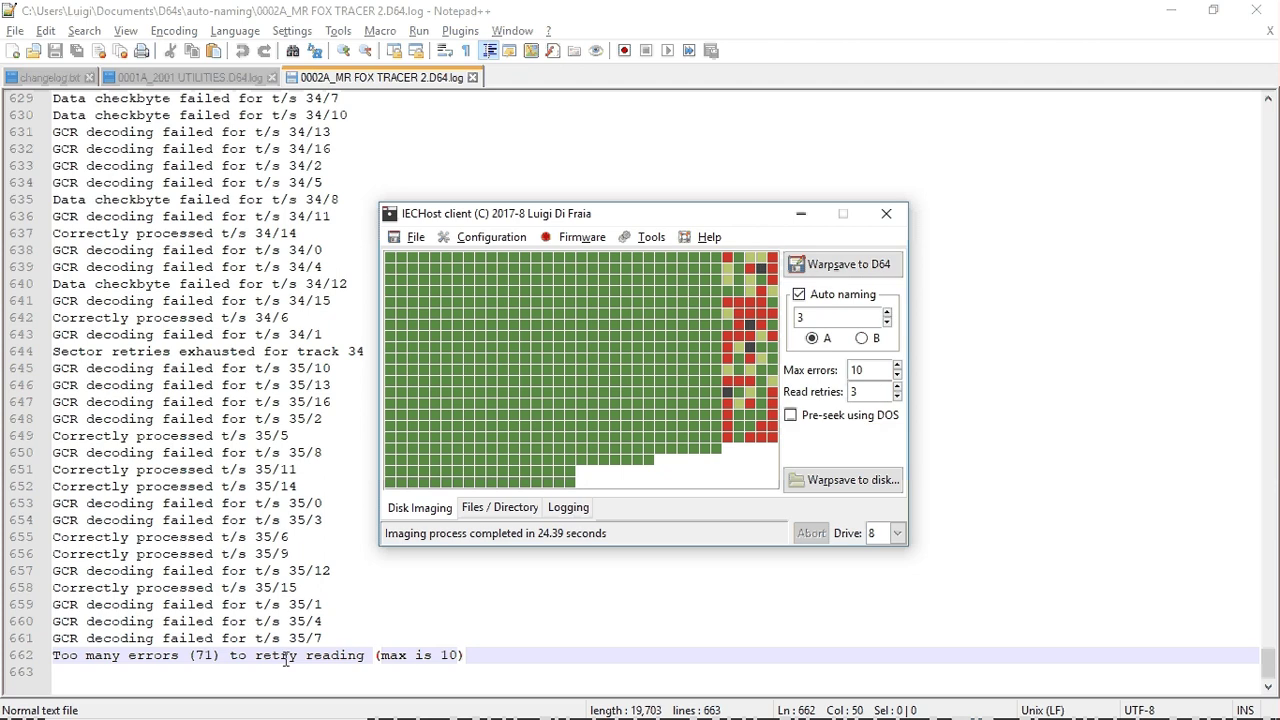
pyautogui.hotkey('alt', 'Tab')
pyautogui.press('Tab')
pyautogui.press('Tab')
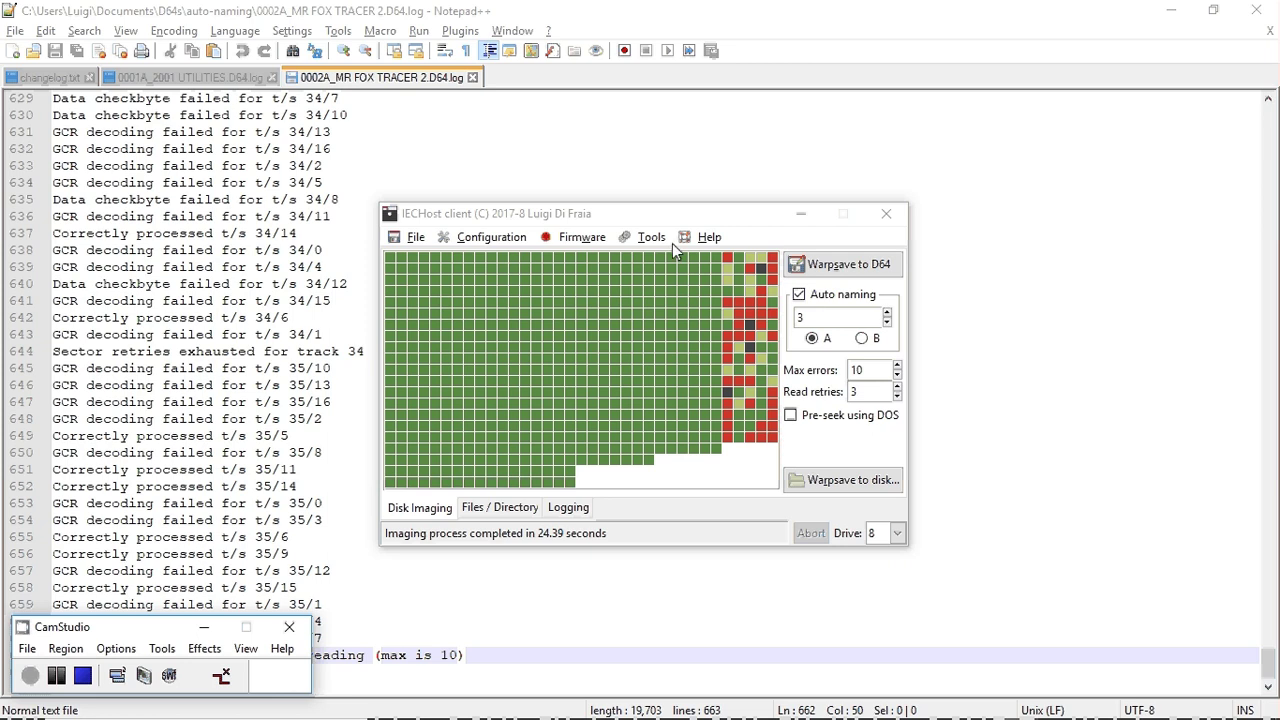
pyautogui.click(709, 237)
pyautogui.click(712, 262)
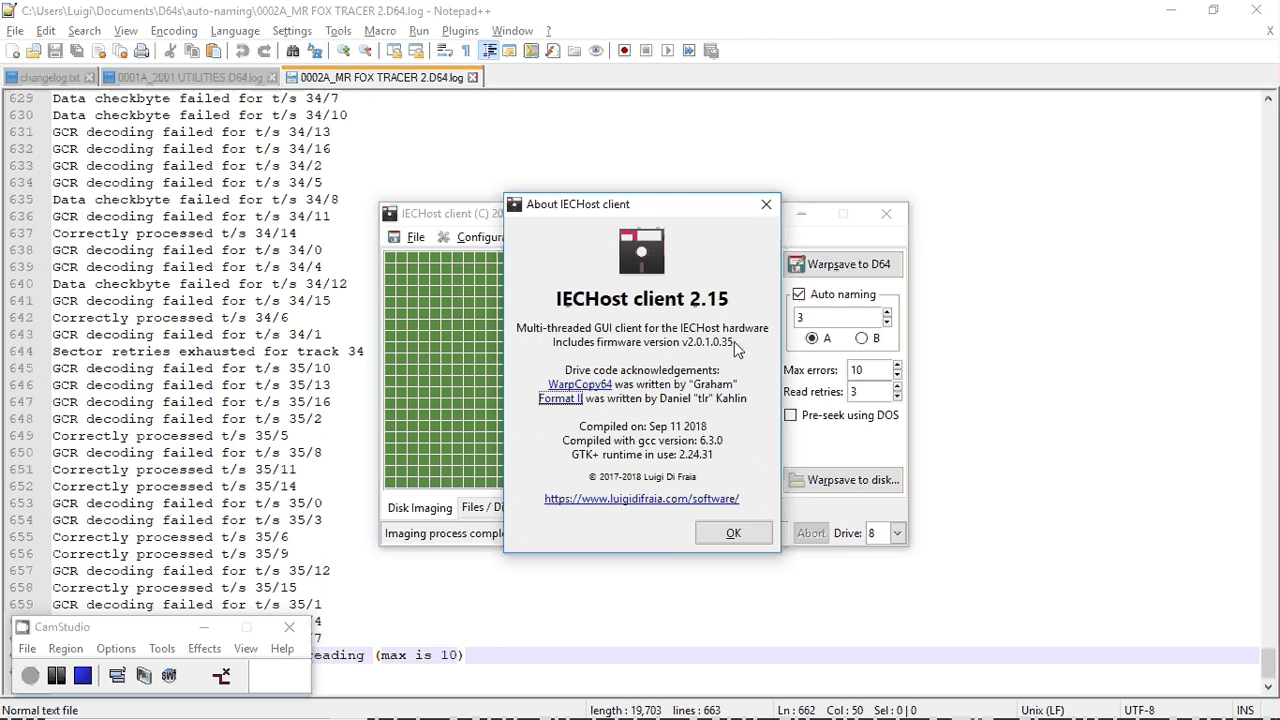
pyautogui.click(741, 536)
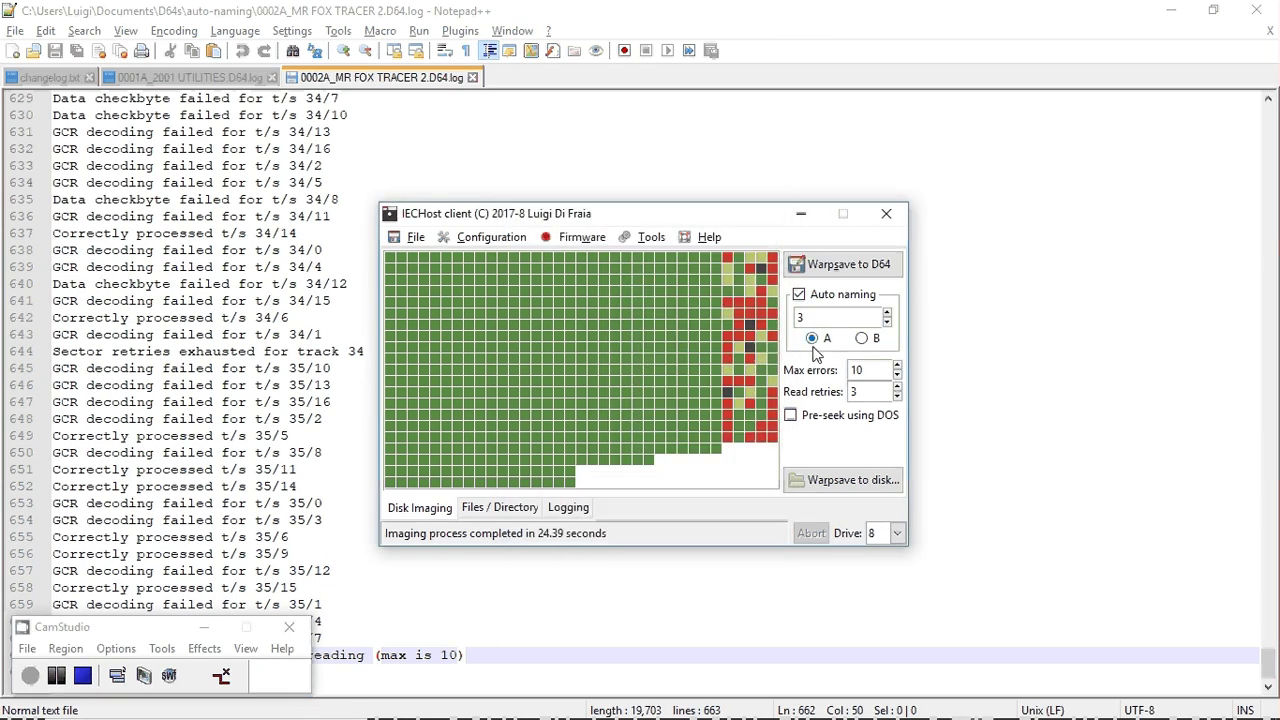